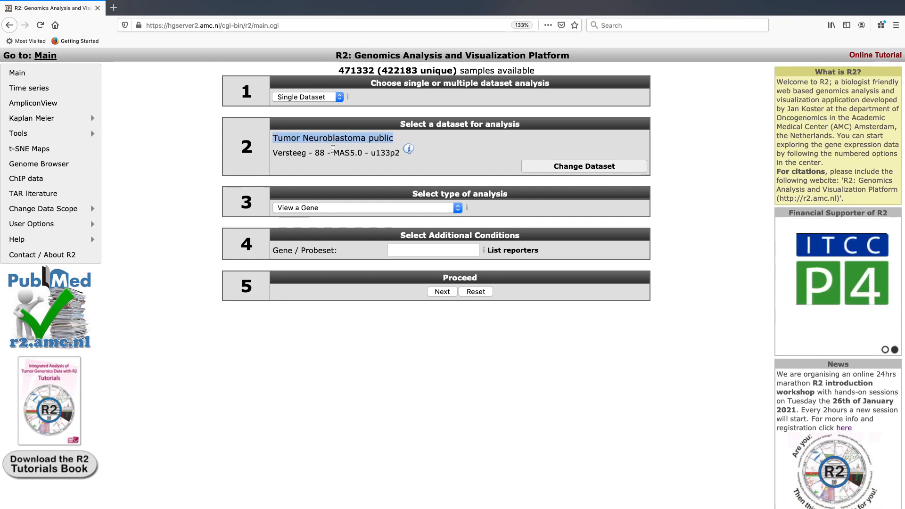
double_click(320, 152)
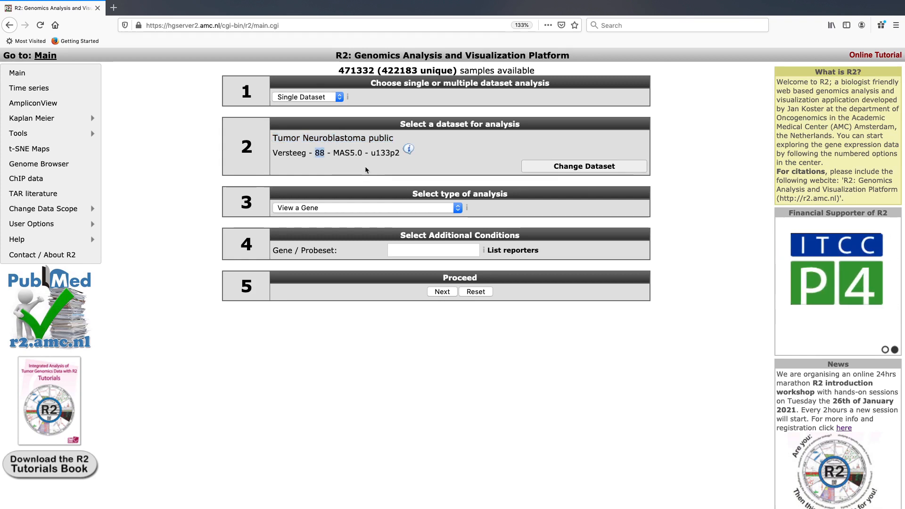
drag(370, 153, 386, 156)
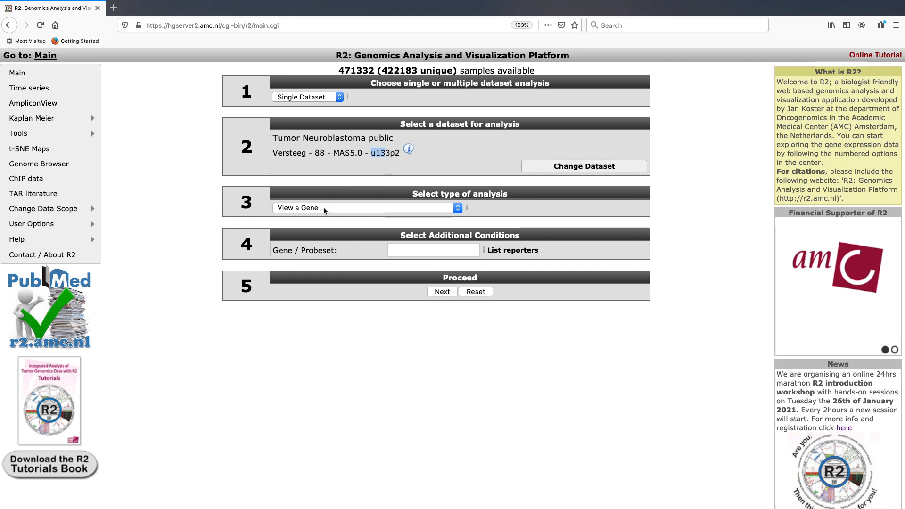
click(378, 178)
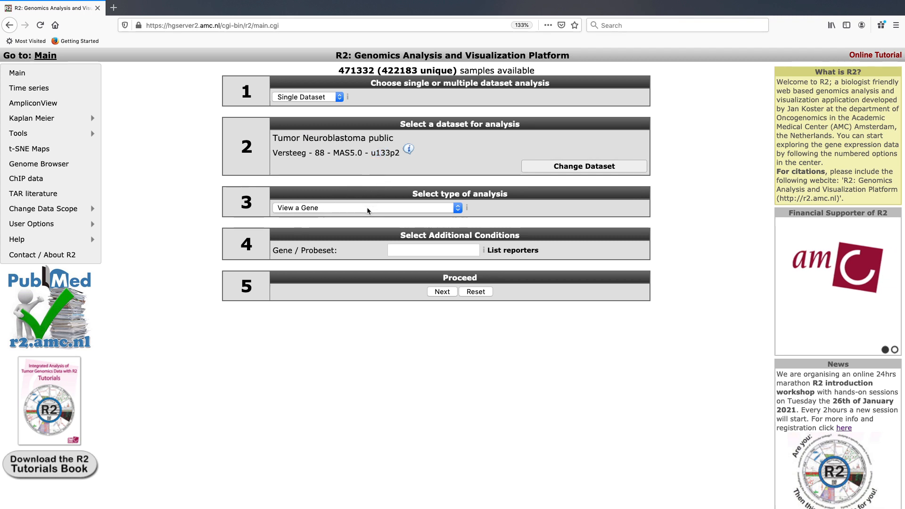
- Start a Find Correlated Genes with a single Gene analysis for the gene MYCN
click(432, 209)
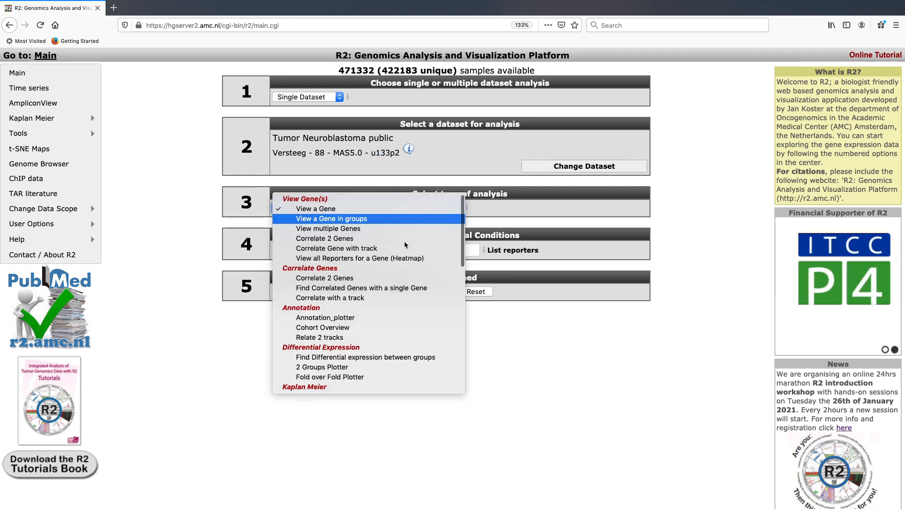
click(382, 291)
click(424, 252)
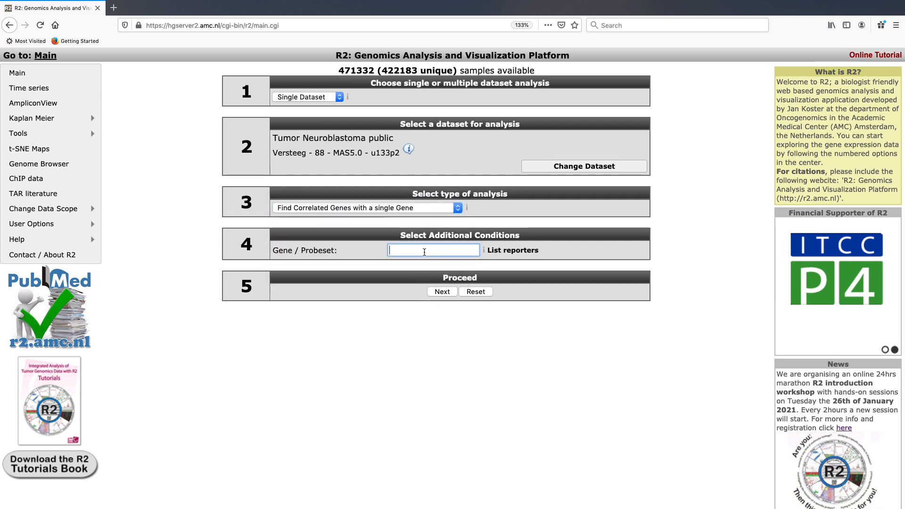
text(MYCN)
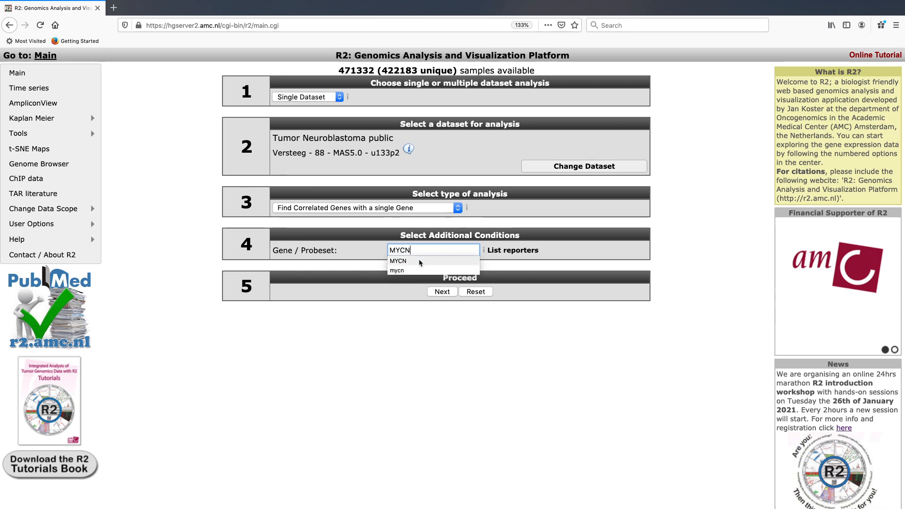
click(405, 261)
click(446, 294)
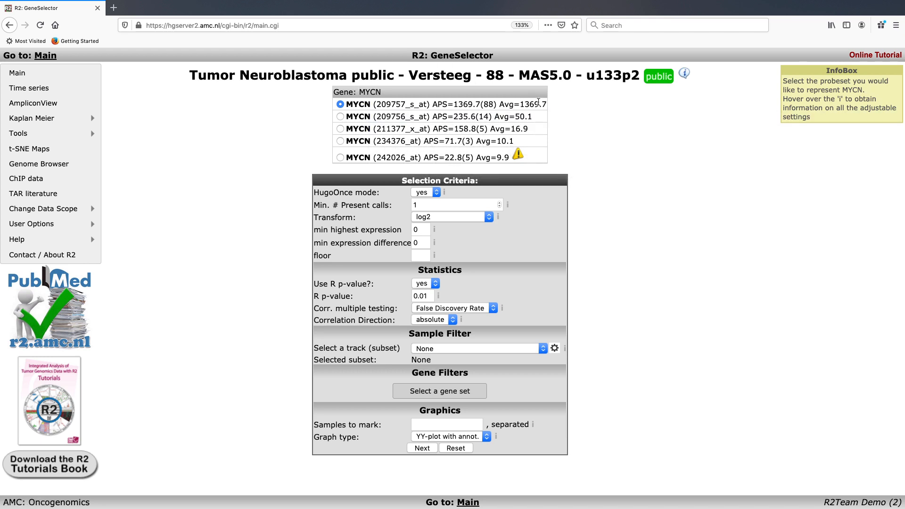
- Run the MYCN correlation scan with probeset 209757_s_at, R p-value 0.01, False Discovery Rate correction and absolute correlation direction
drag(502, 105, 532, 105)
click(533, 105)
drag(322, 296, 352, 298)
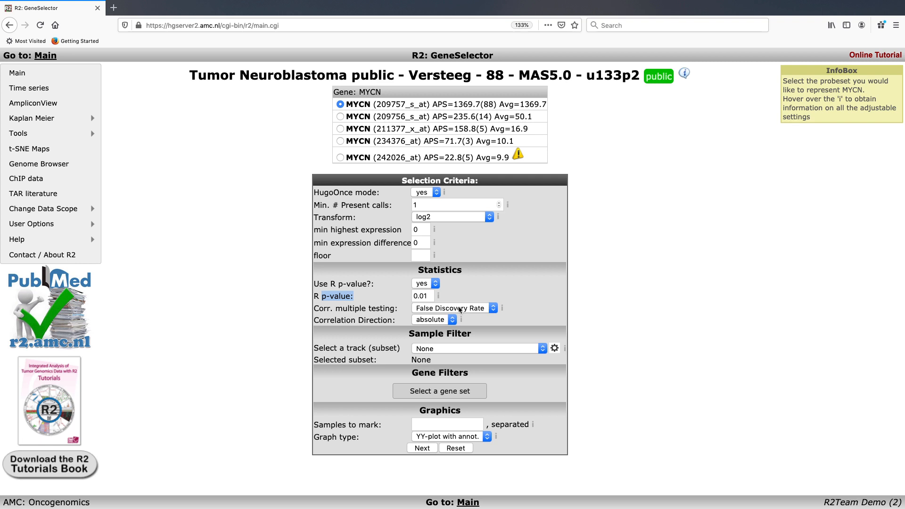
click(504, 301)
click(452, 319)
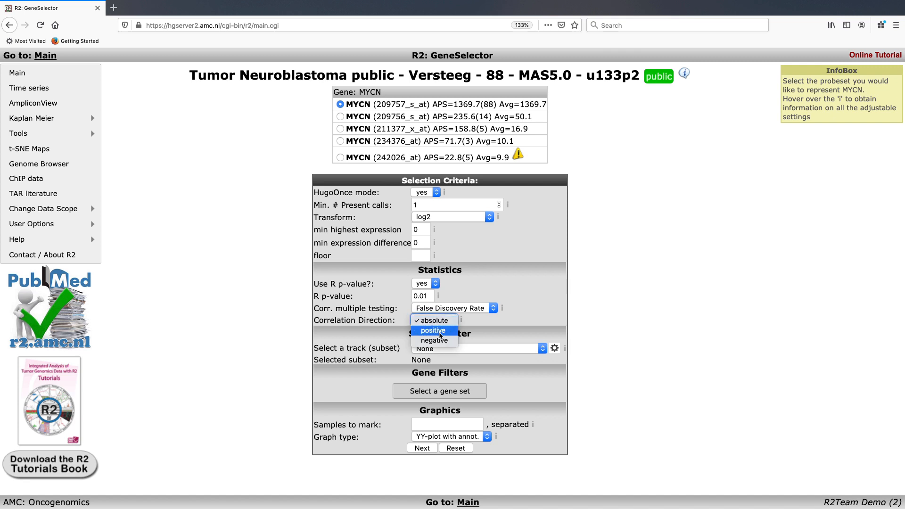
click(503, 325)
click(503, 324)
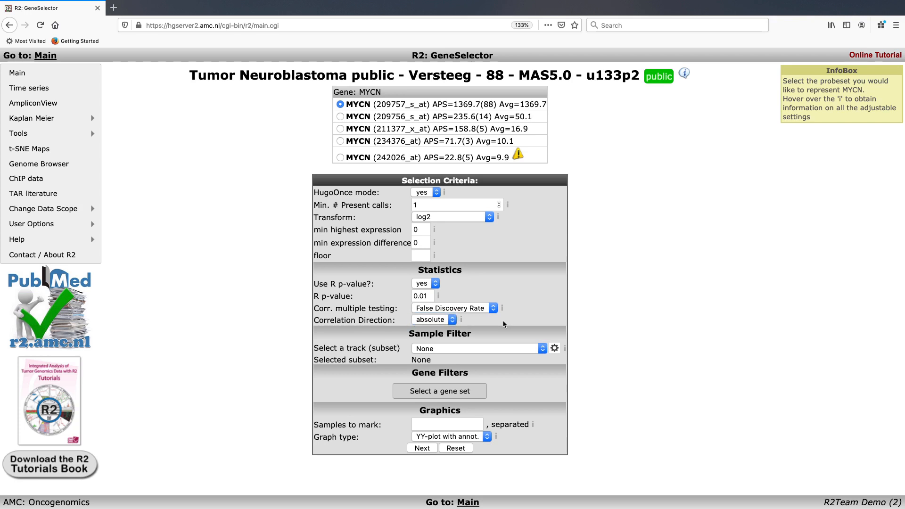
click(421, 447)
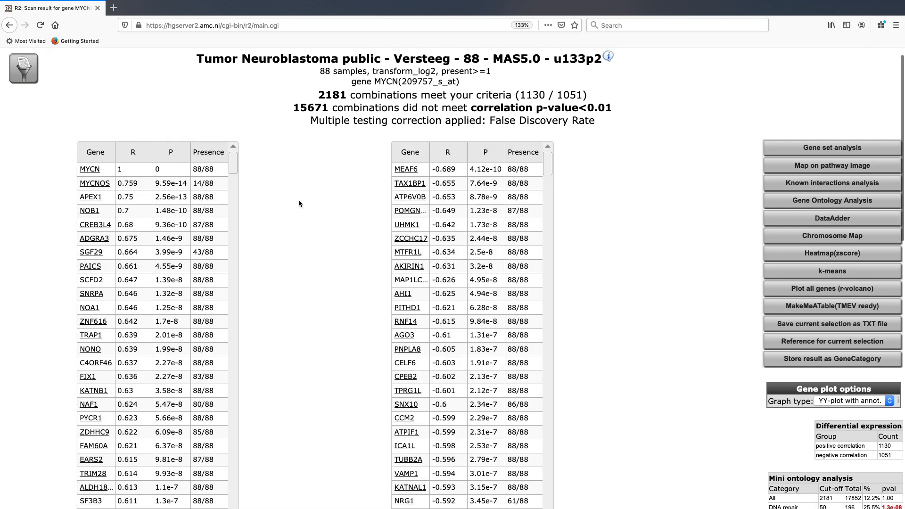
- Look through the correlated genes, inspect the two-gene view of MYCN with NOA1 including its correlation significance, and close that view
scroll(298, 203, down, 2)
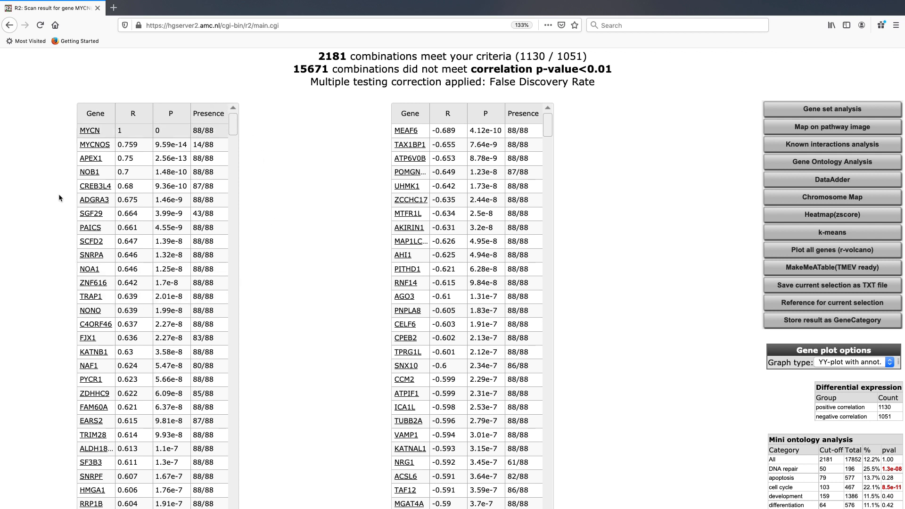
mouse_move(118, 136)
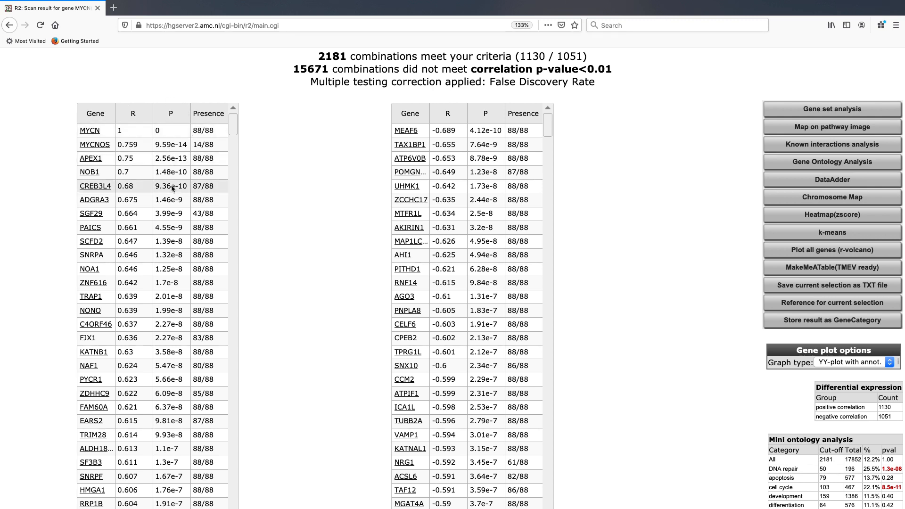
scroll(304, 207, down, 1)
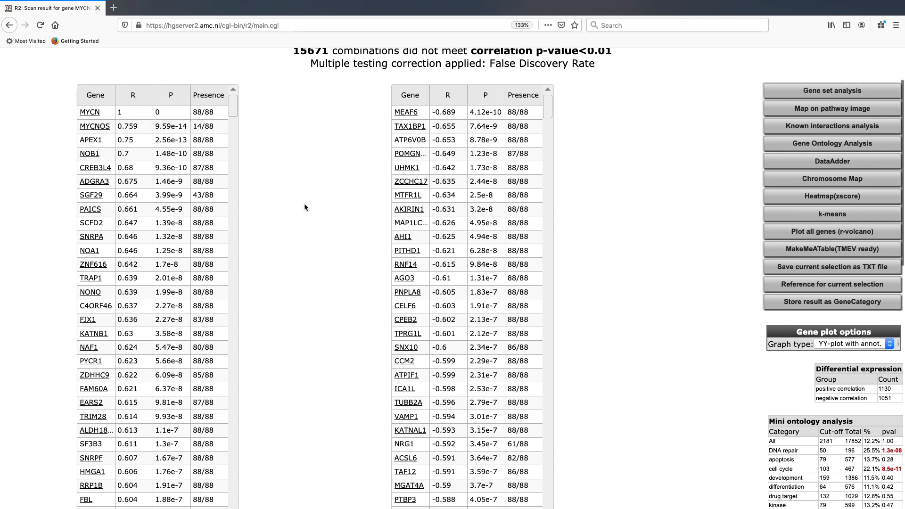
scroll(304, 208, up, 3)
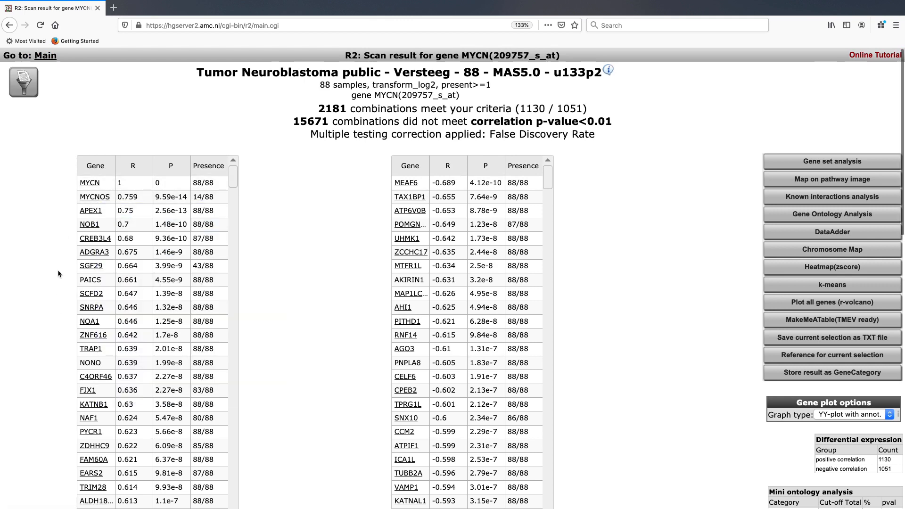
click(87, 324)
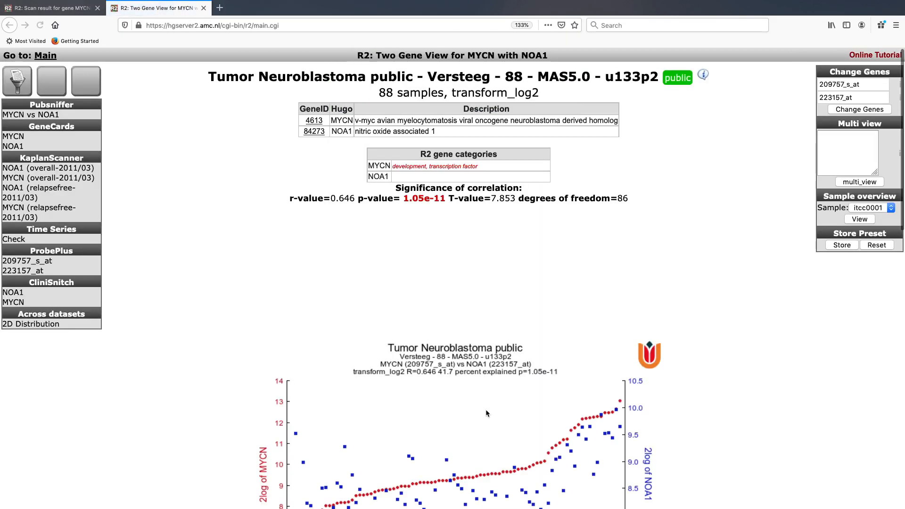
scroll(485, 411, down, 5)
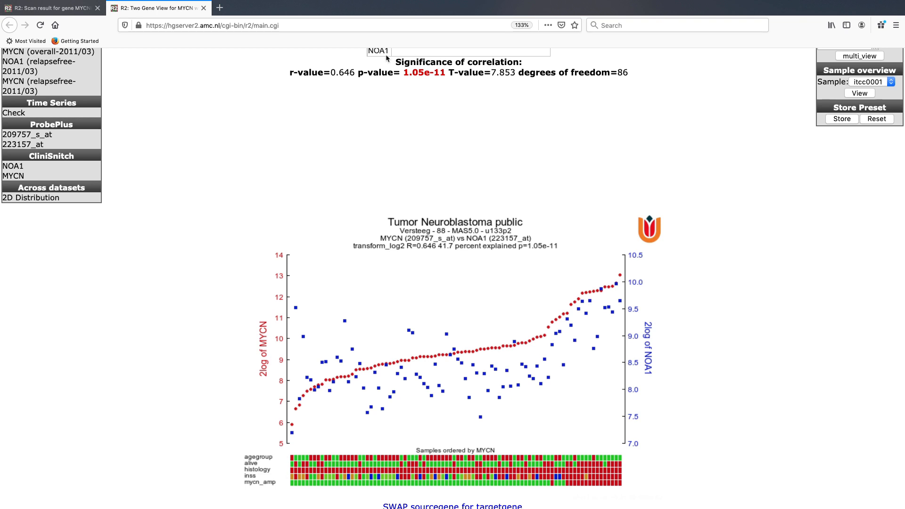
drag(443, 74, 291, 73)
click(283, 73)
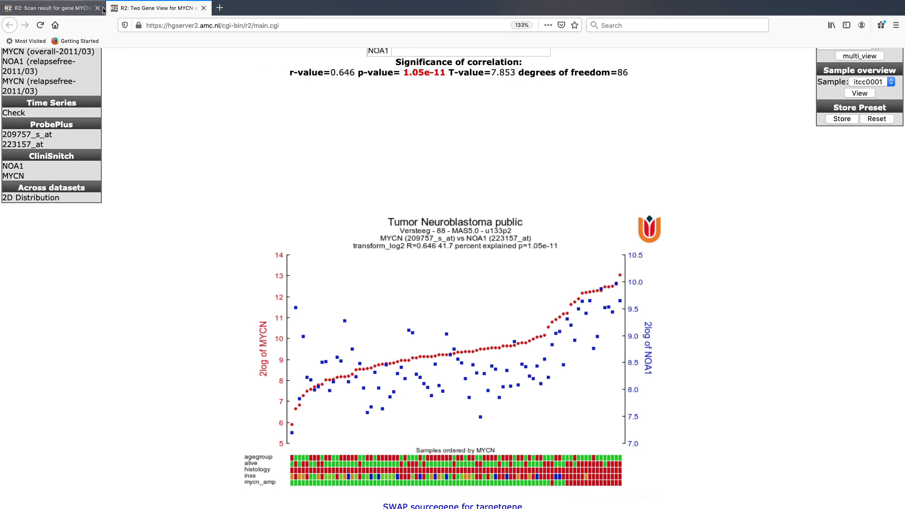
click(204, 8)
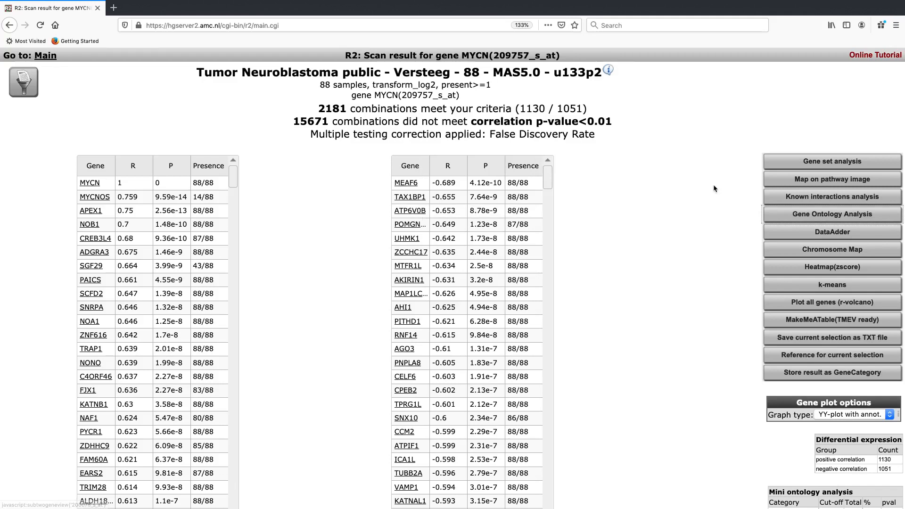
- Run a Gene Ontology Analysis on the MYCN-correlated genes and examine the categories with their negatively and positively correlated genes
click(788, 217)
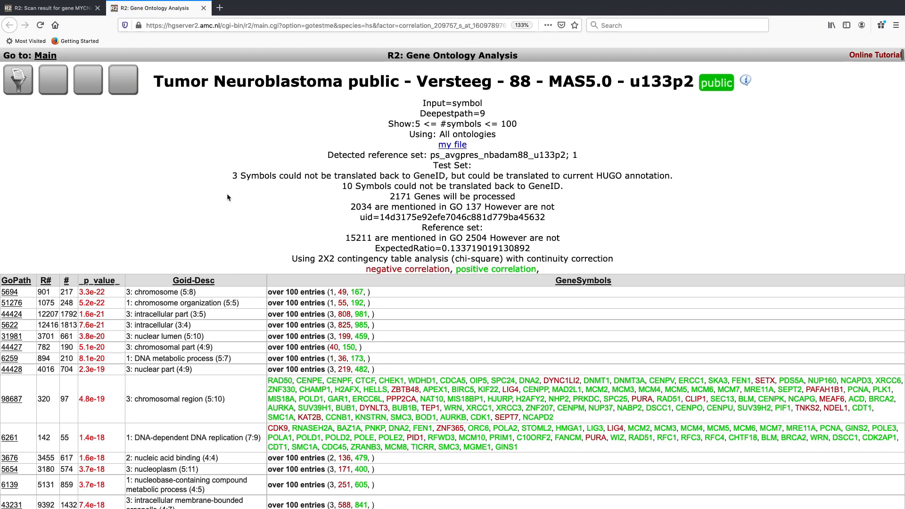
scroll(227, 197, down, 2)
scroll(227, 197, down, 1)
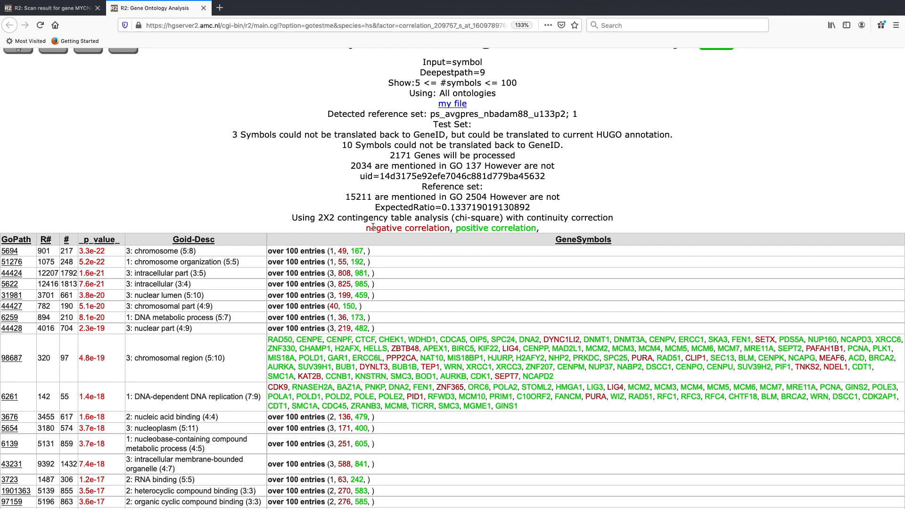
drag(371, 227, 431, 229)
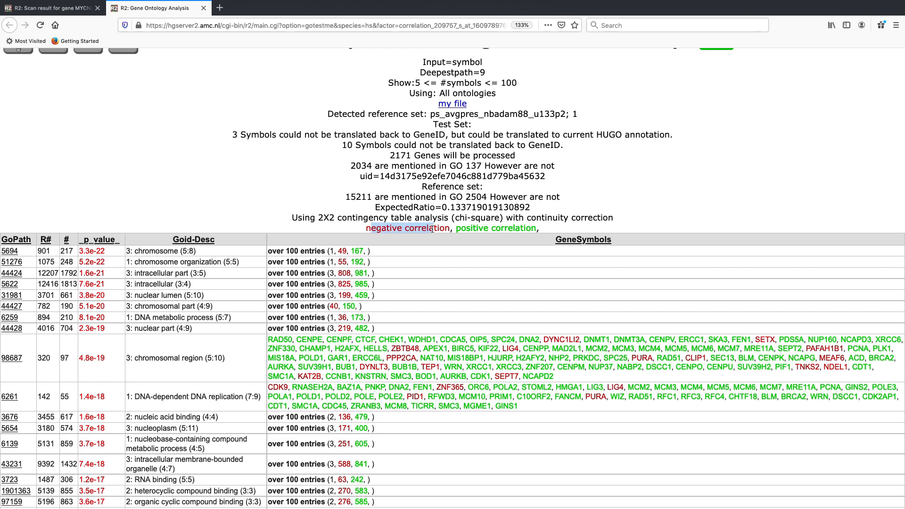
click(483, 232)
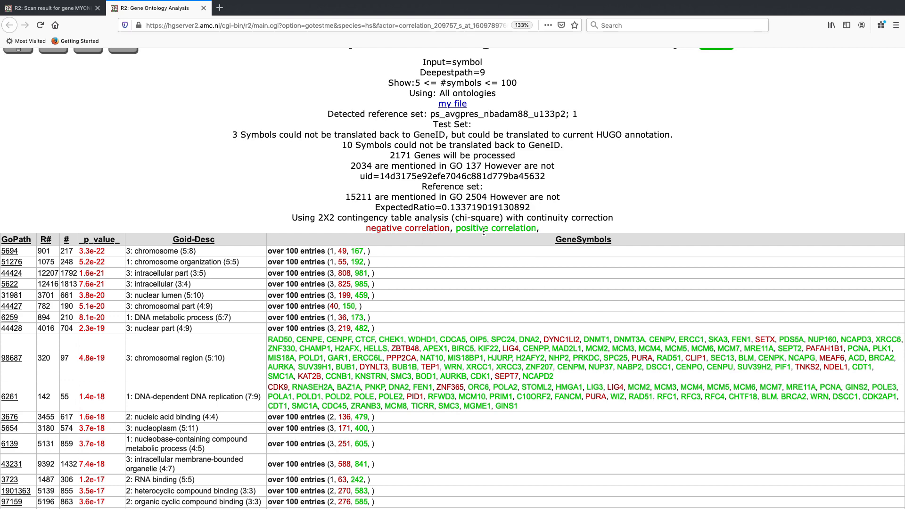
scroll(483, 232, down, 1)
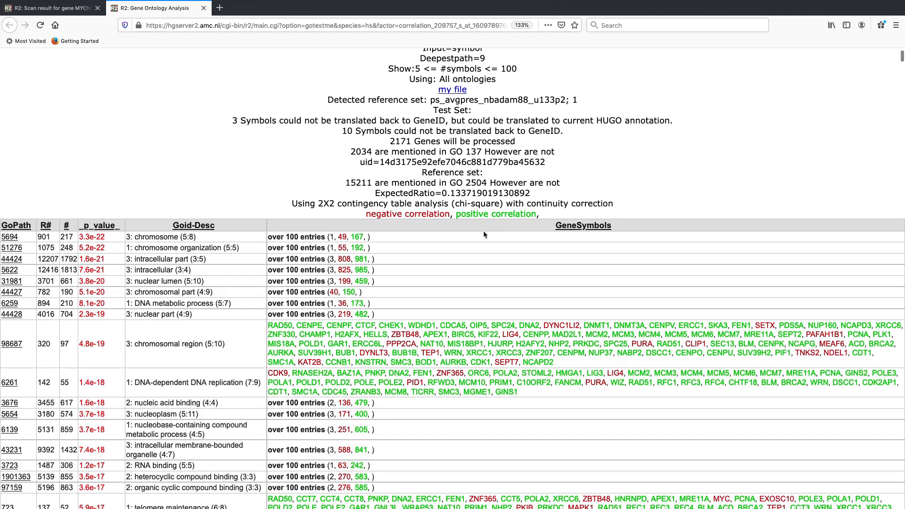
scroll(484, 231, down, 3)
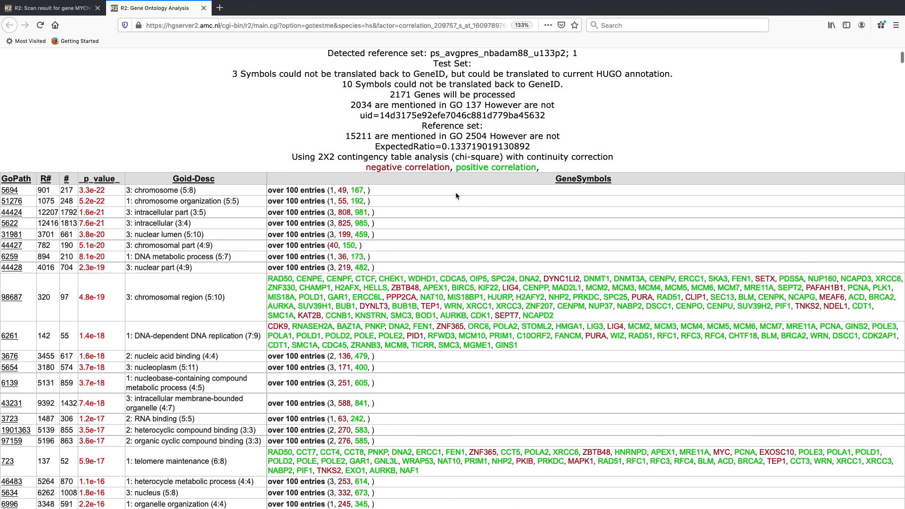
scroll(455, 194, down, 2)
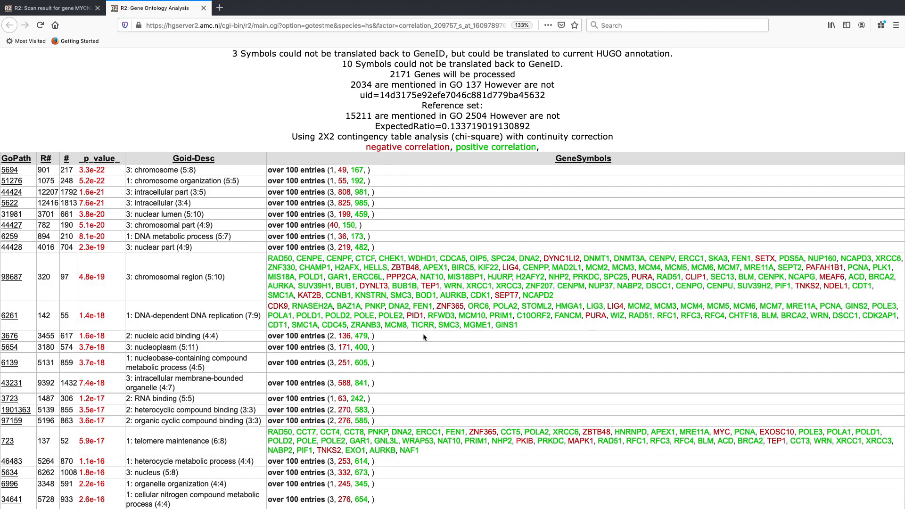
- Redo the gene ontology analysis with negative correlation excluded and only positive correlation included
scroll(391, 176, up, 4)
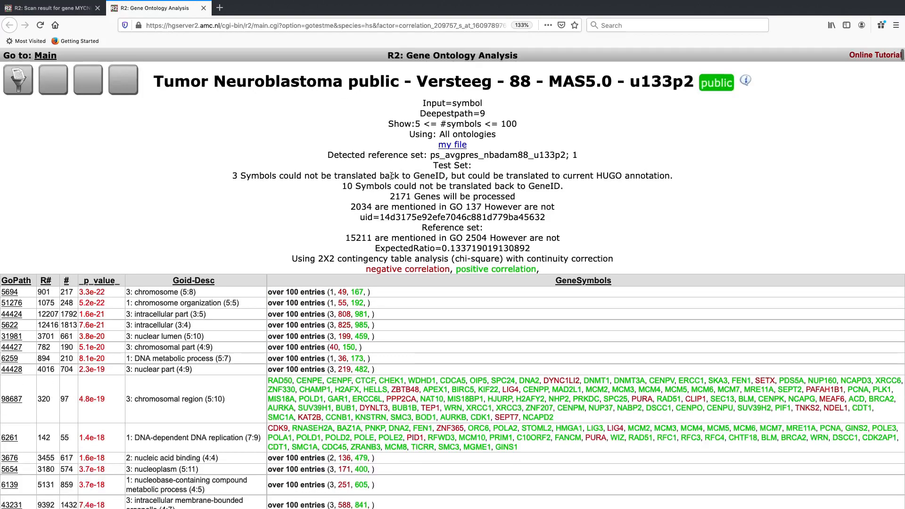
click(21, 83)
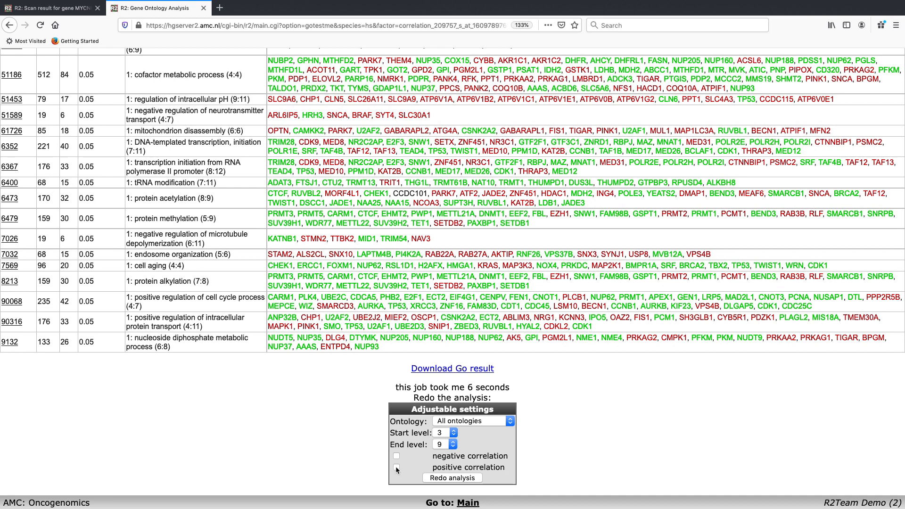
click(442, 478)
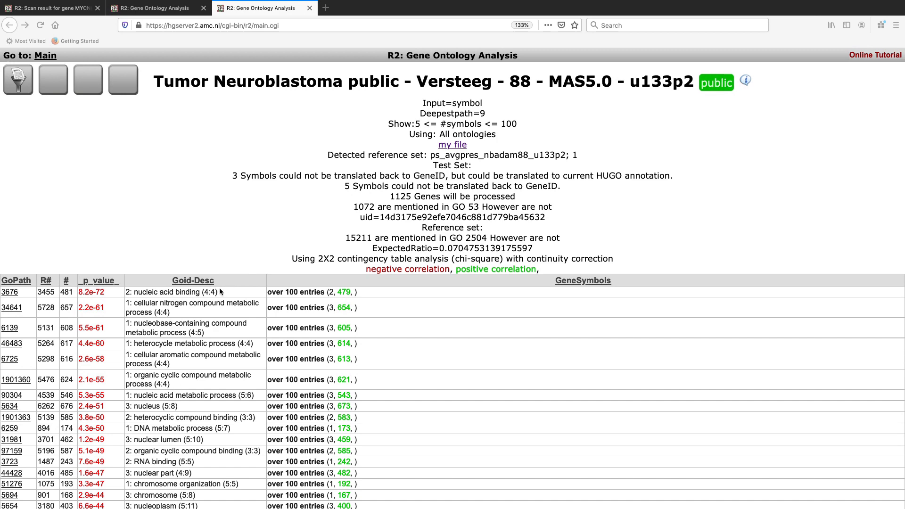
scroll(219, 287, down, 3)
- Redo the positive-correlation analysis with the ontology limited to Biological Process and look through the listed processes
scroll(219, 288, up, 3)
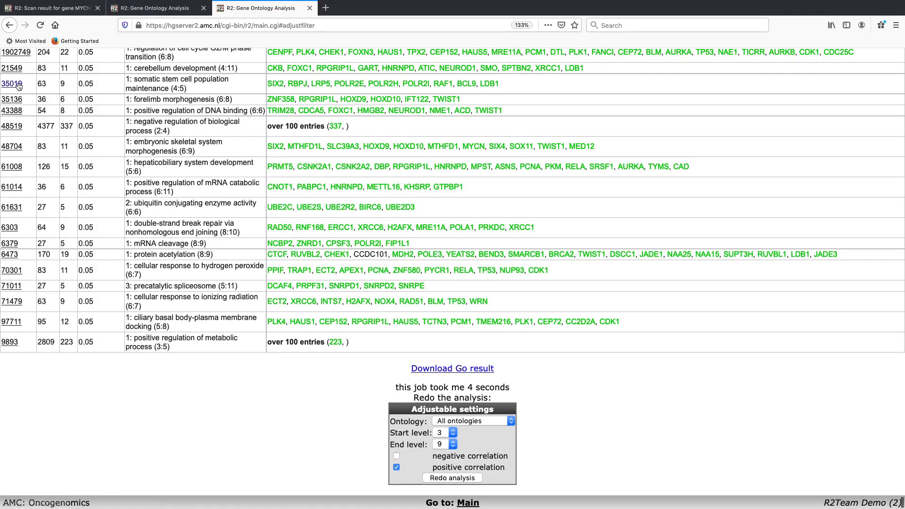
click(16, 85)
drag(436, 467, 491, 467)
click(490, 467)
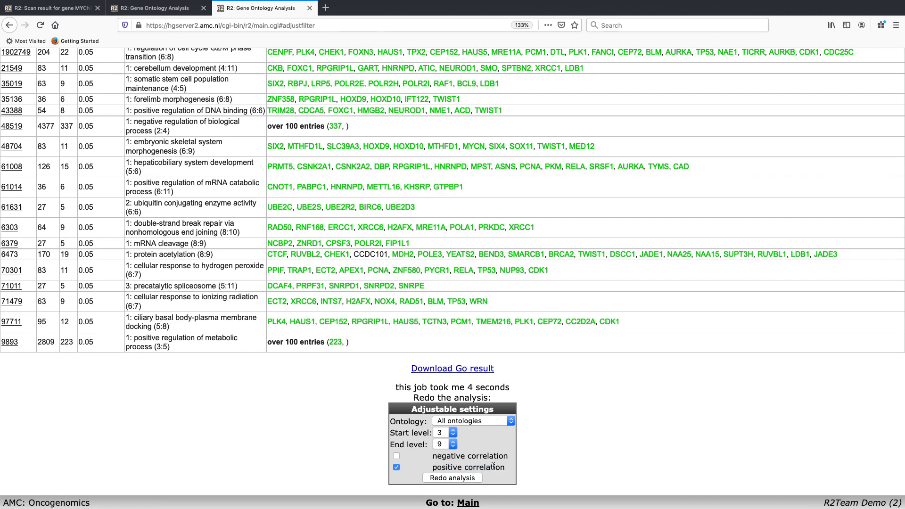
click(490, 419)
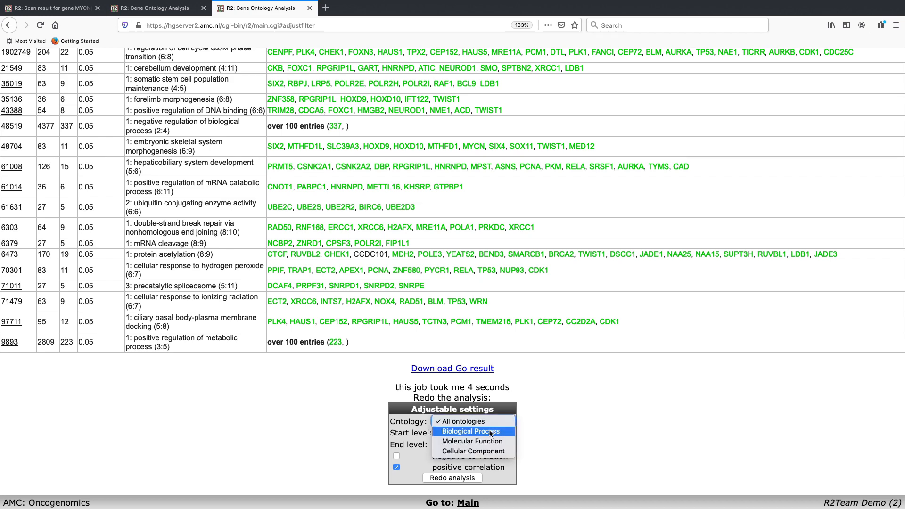
click(490, 432)
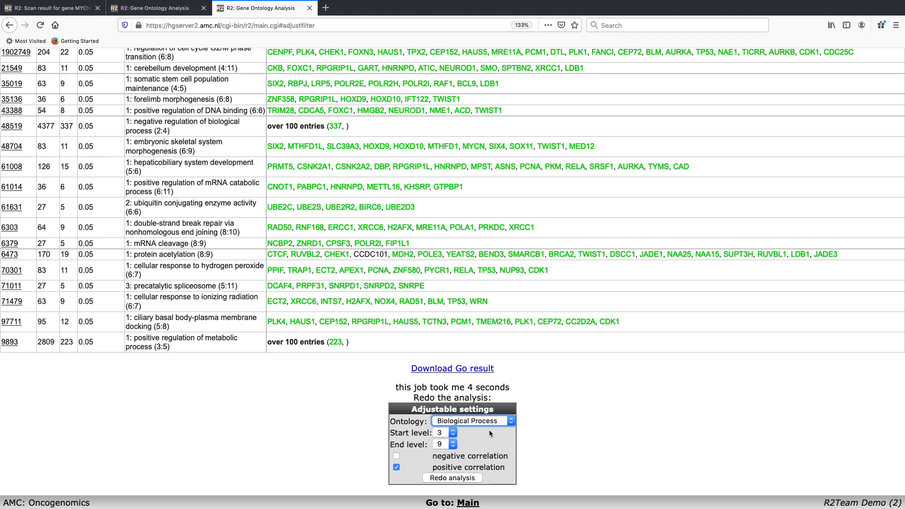
click(450, 478)
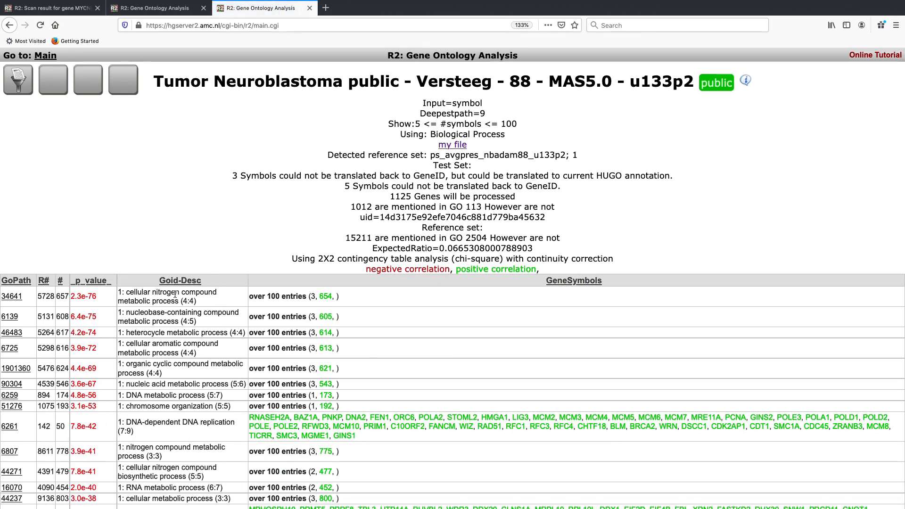
scroll(134, 423, down, 1)
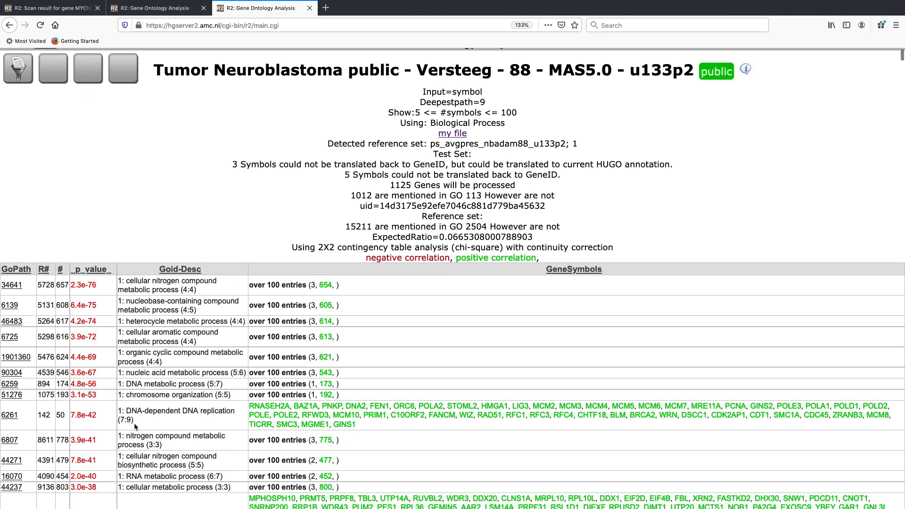
scroll(134, 423, down, 3)
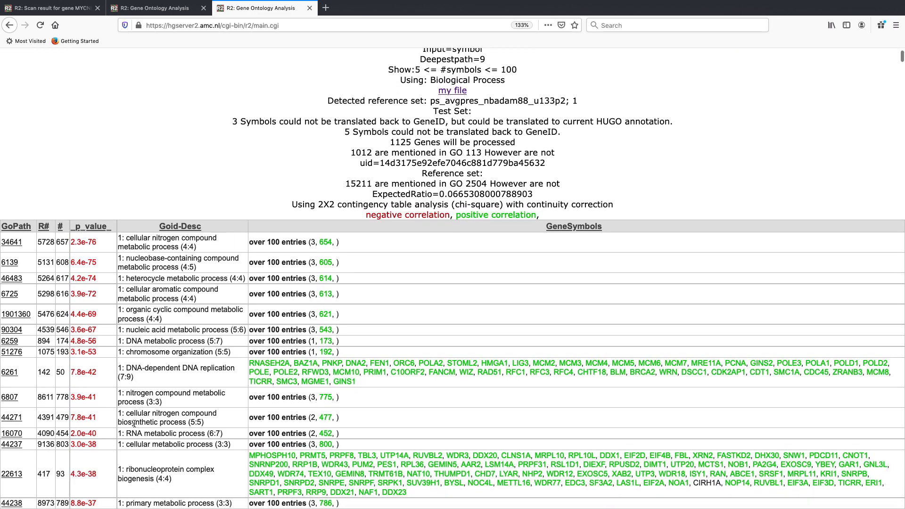
- Return to the main page and start a Find Correlated Genes with a single Gene analysis for MYCN
scroll(135, 424, down, 2)
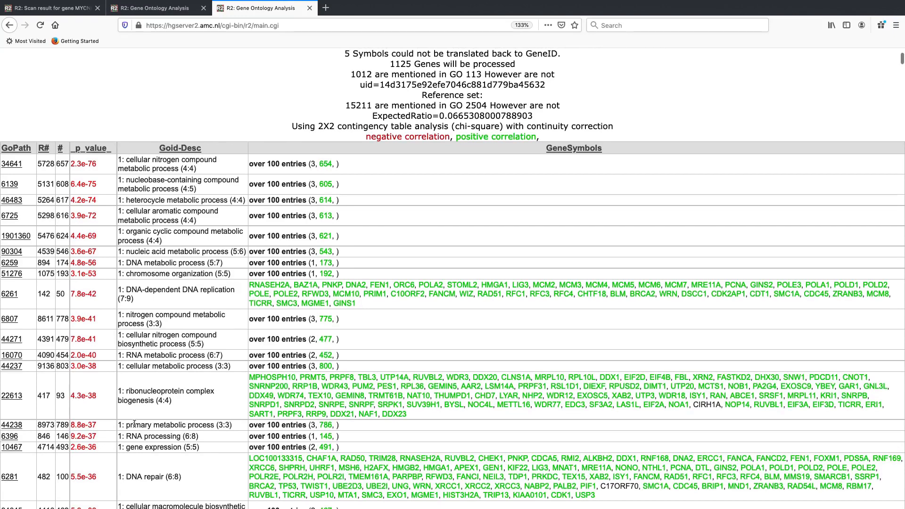
scroll(134, 424, up, 5)
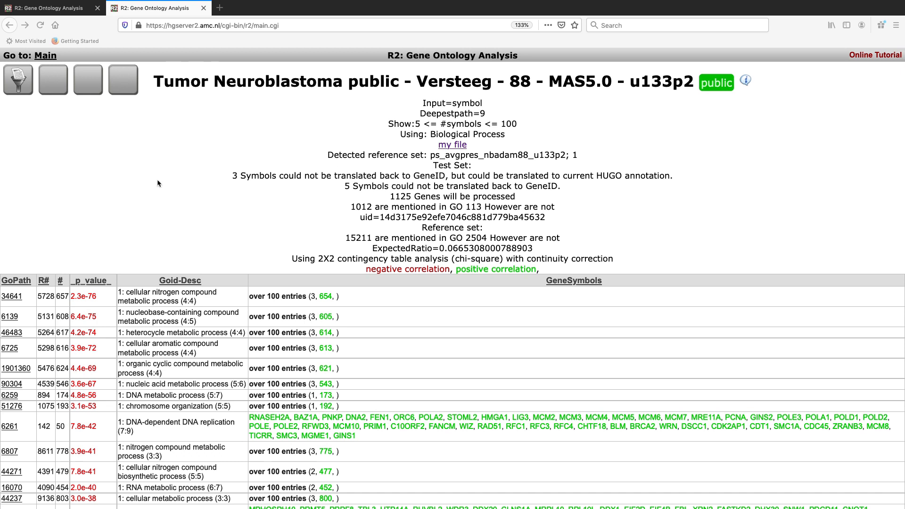
click(52, 59)
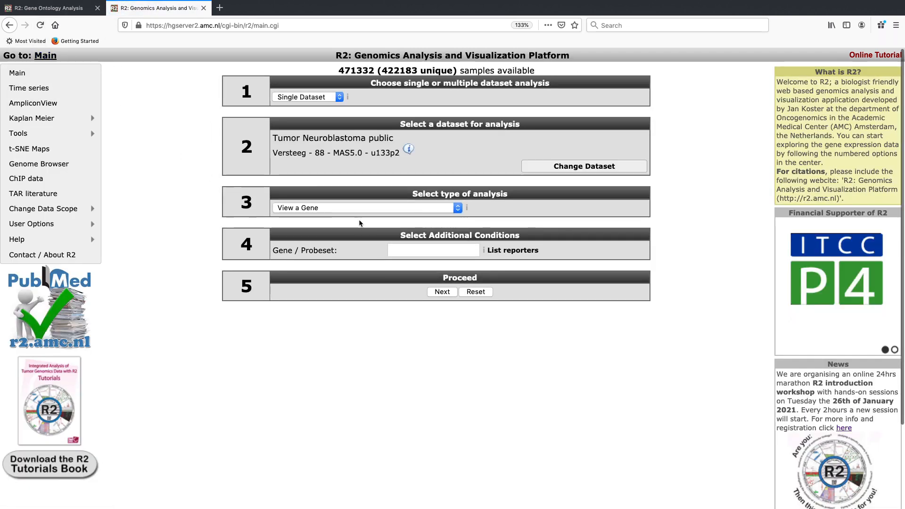
click(358, 208)
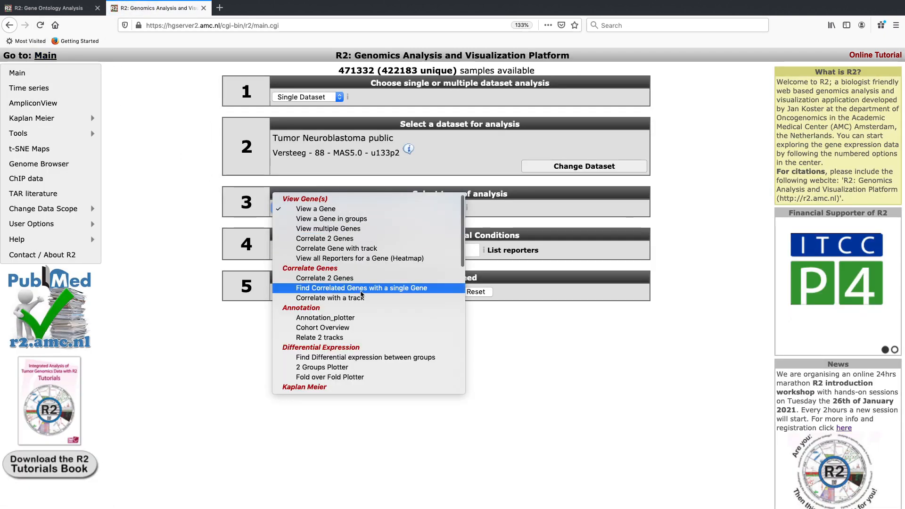
click(361, 289)
click(403, 250)
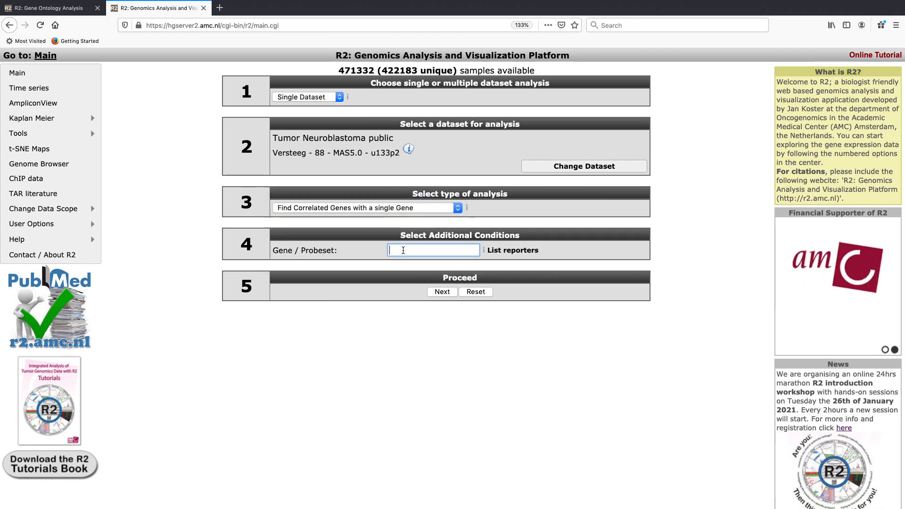
text(MYCN)
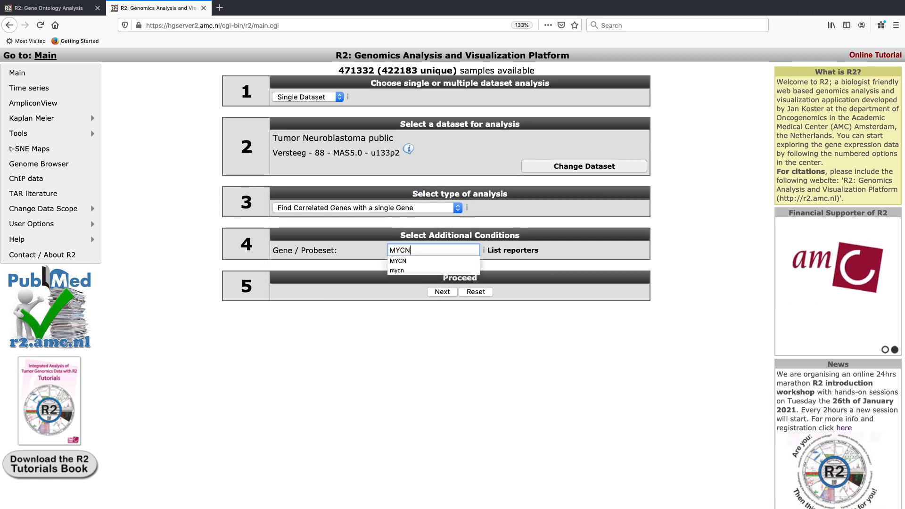
click(398, 261)
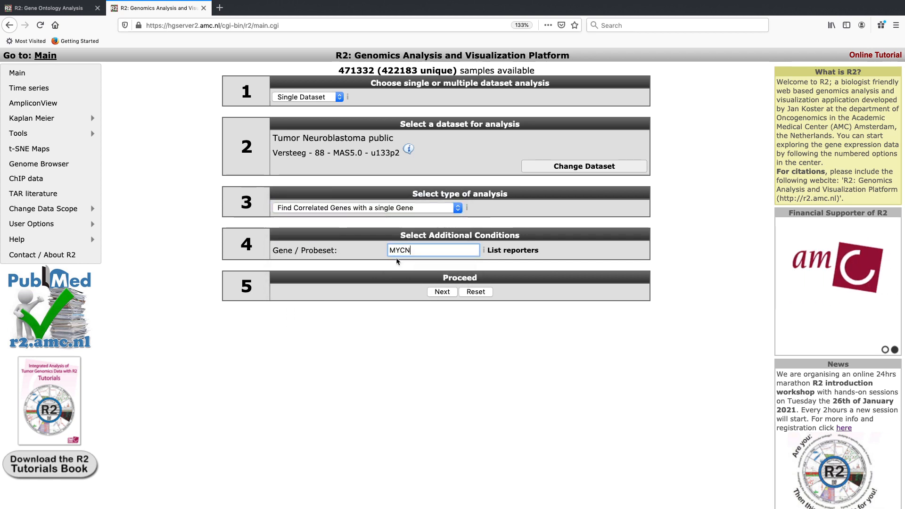
click(441, 292)
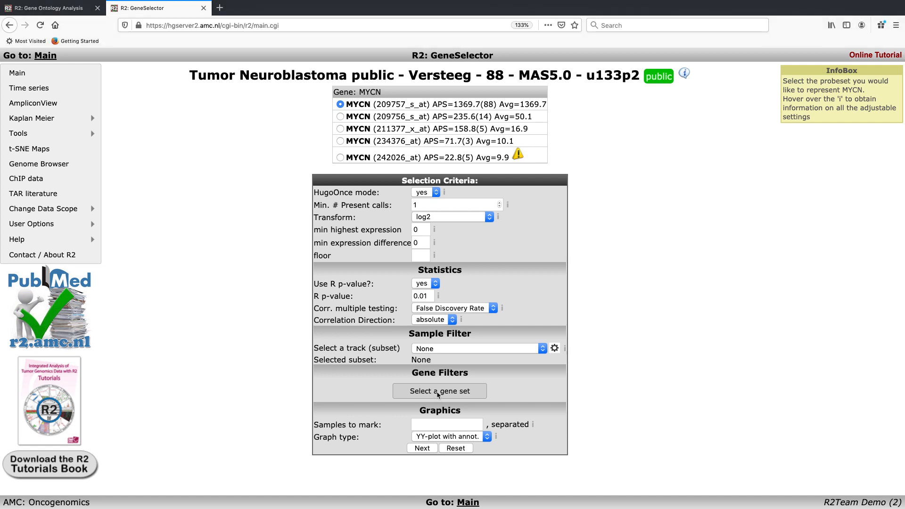
- Restrict the gene filter to the gene ontology category cell proliferation within biological_process and run the MYCN correlation scan
click(438, 394)
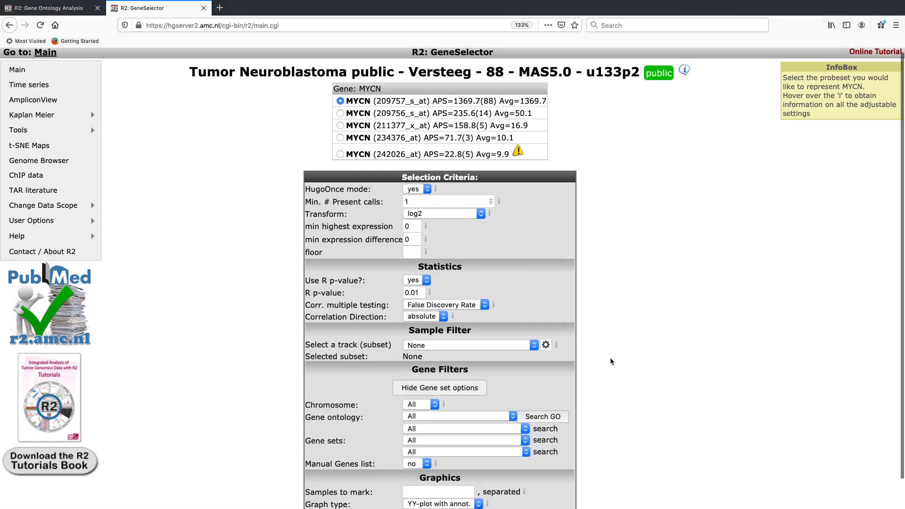
scroll(470, 50, down, 1)
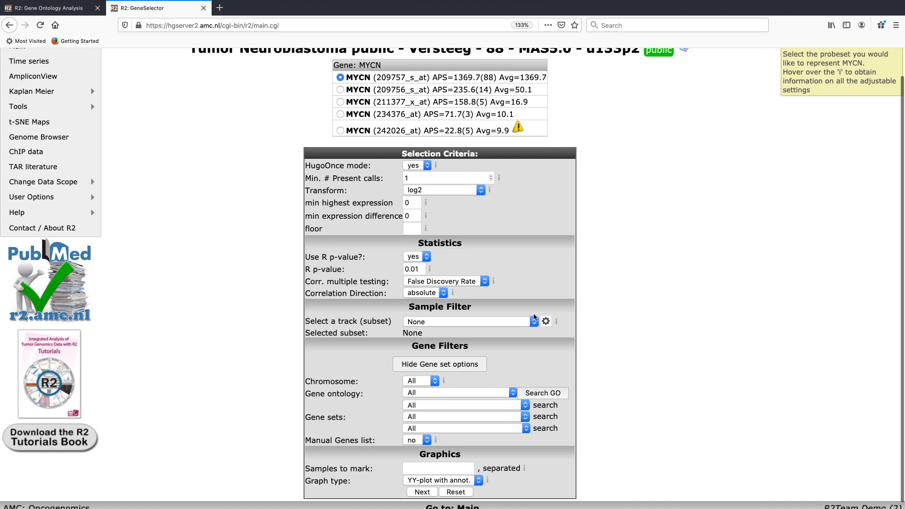
scroll(534, 316, down, 1)
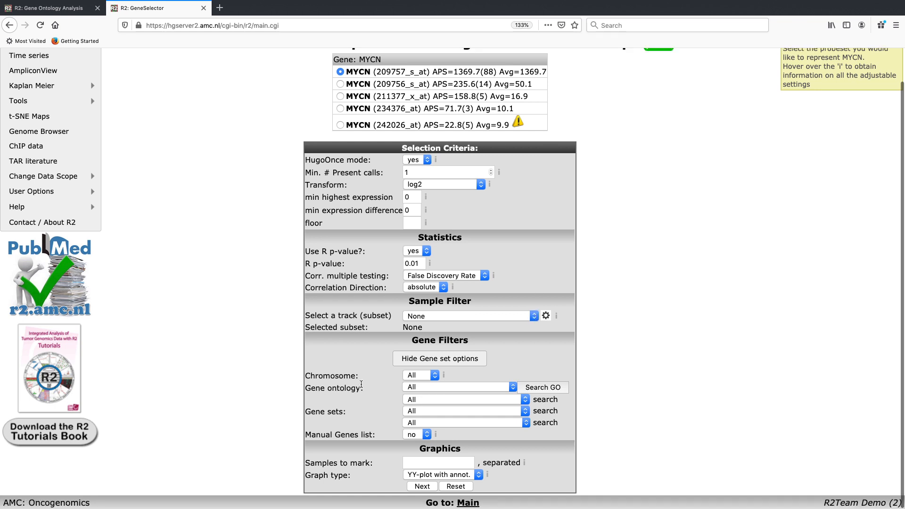
click(413, 389)
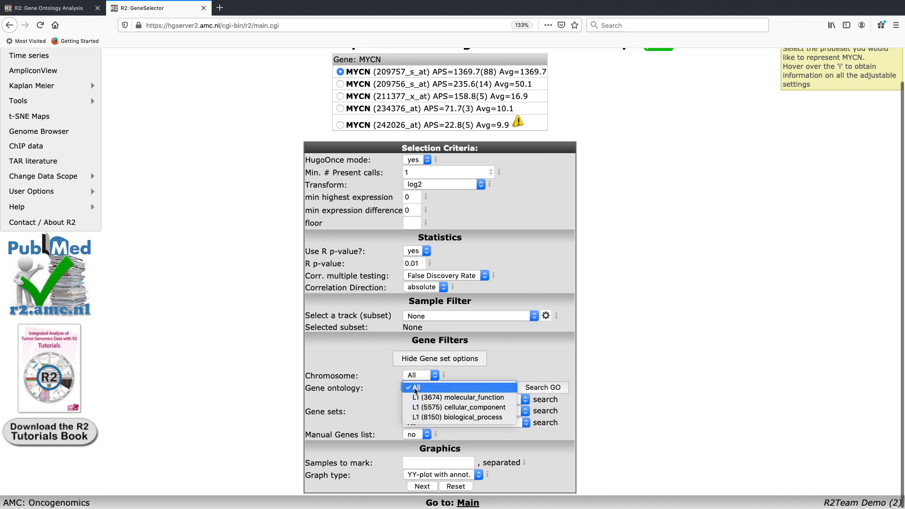
click(421, 418)
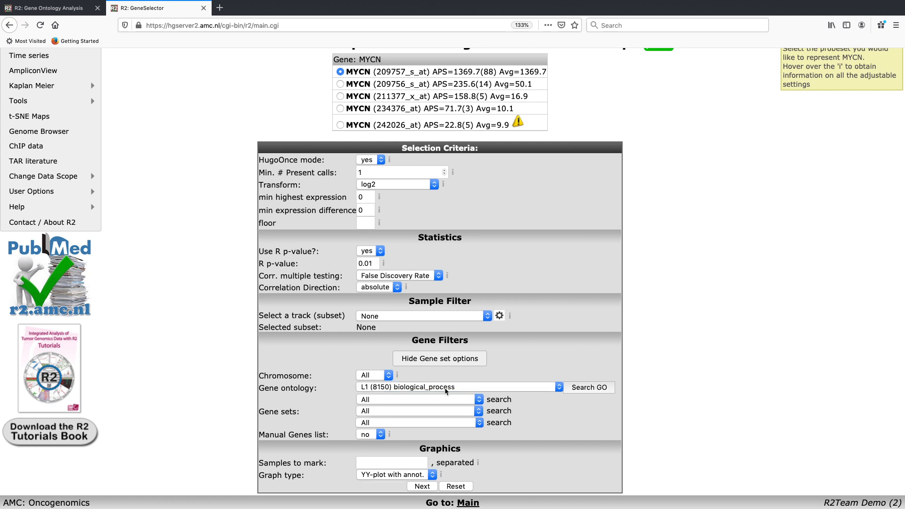
click(445, 390)
scroll(449, 344, down, 3)
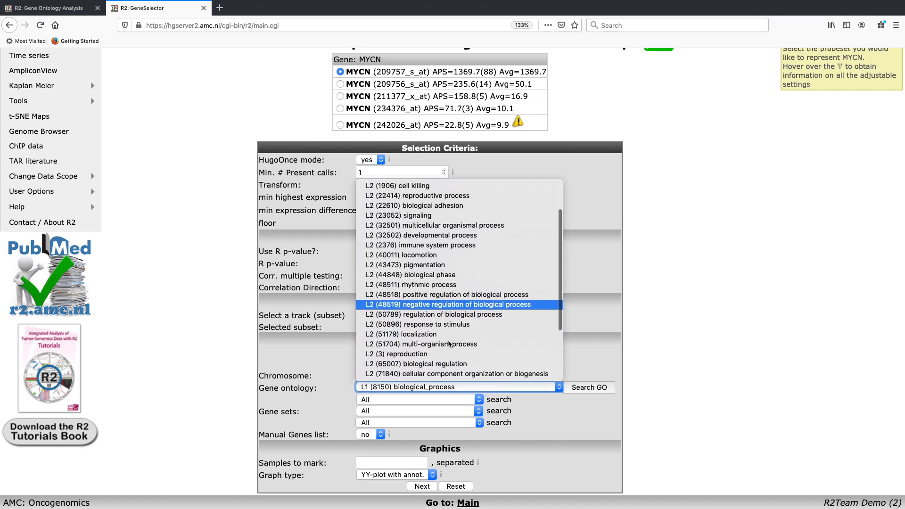
scroll(449, 344, down, 3)
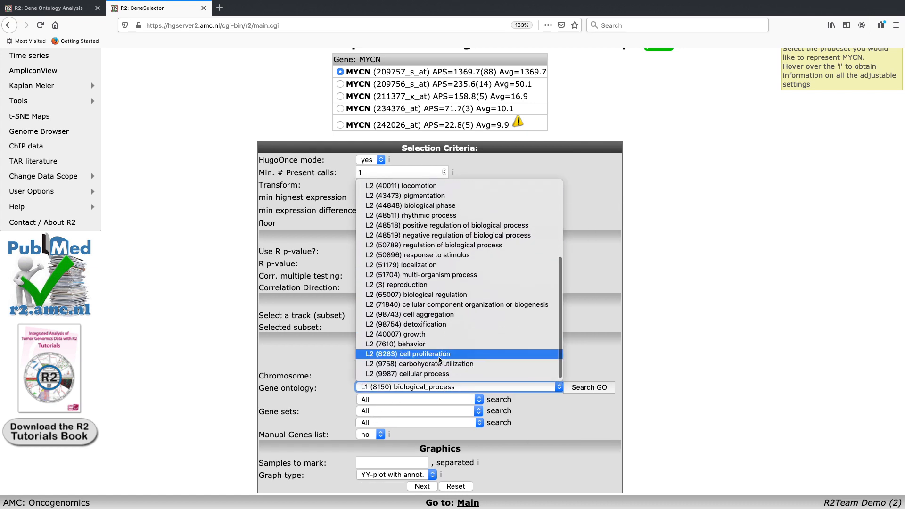
click(441, 357)
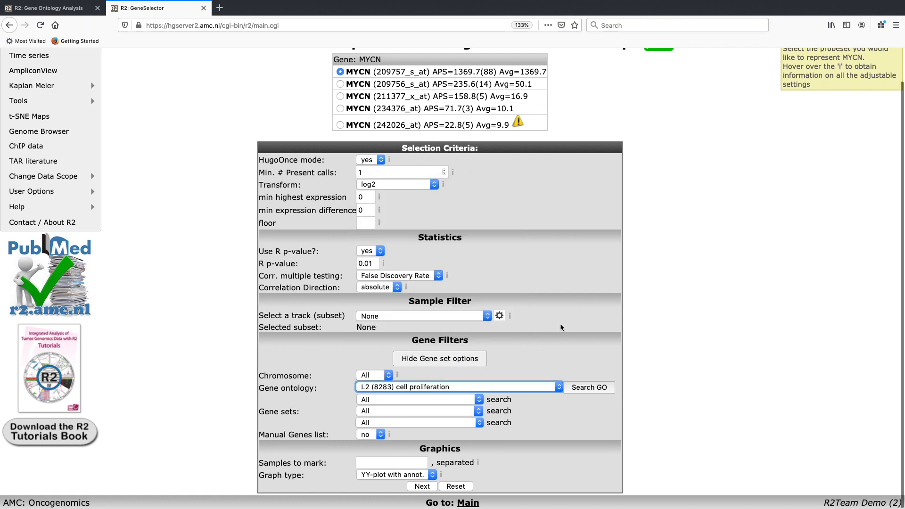
click(422, 486)
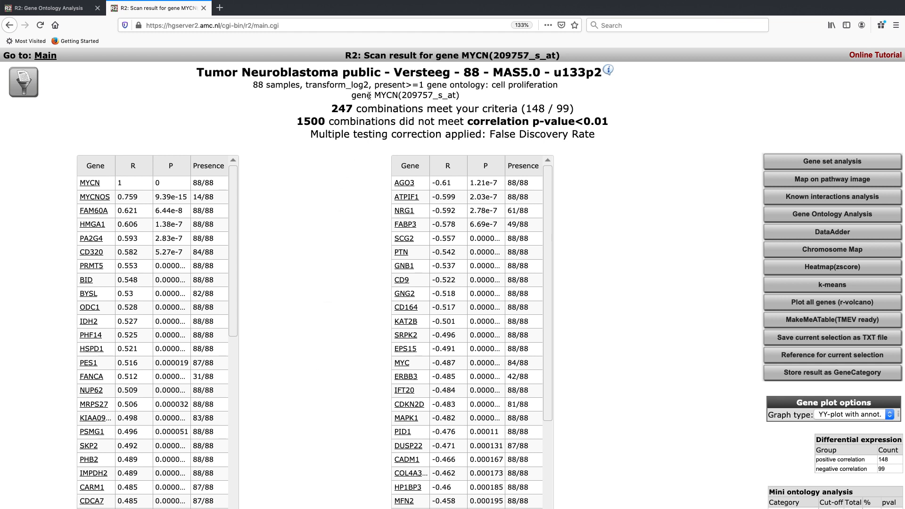
- Examine the scan result for MYCN, including its gene lists and the number of combinations meeting the criteria
drag(380, 95, 393, 95)
click(393, 95)
scroll(393, 95, down, 1)
scroll(393, 95, up, 1)
drag(332, 108, 358, 109)
click(352, 109)
- Generate the z-score heatmap of the MYCN-correlated cell proliferation genes, examine its sample tracks, expression clusters and dendrograms, and close it
click(794, 267)
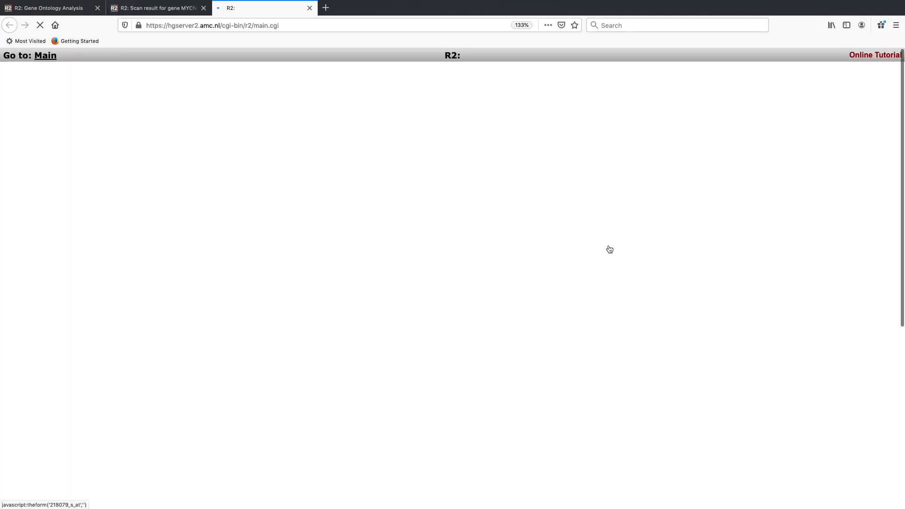
scroll(876, 323, down, 3)
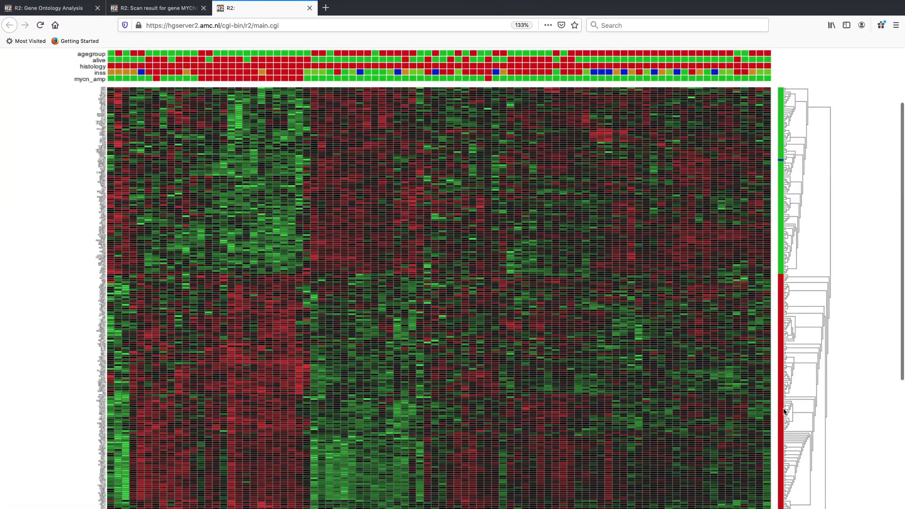
scroll(747, 359, down, 2)
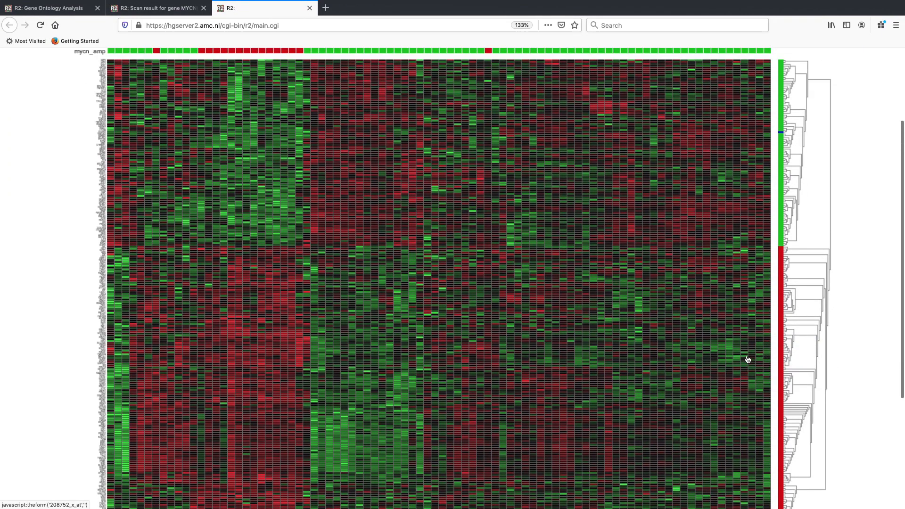
scroll(706, 207, up, 3)
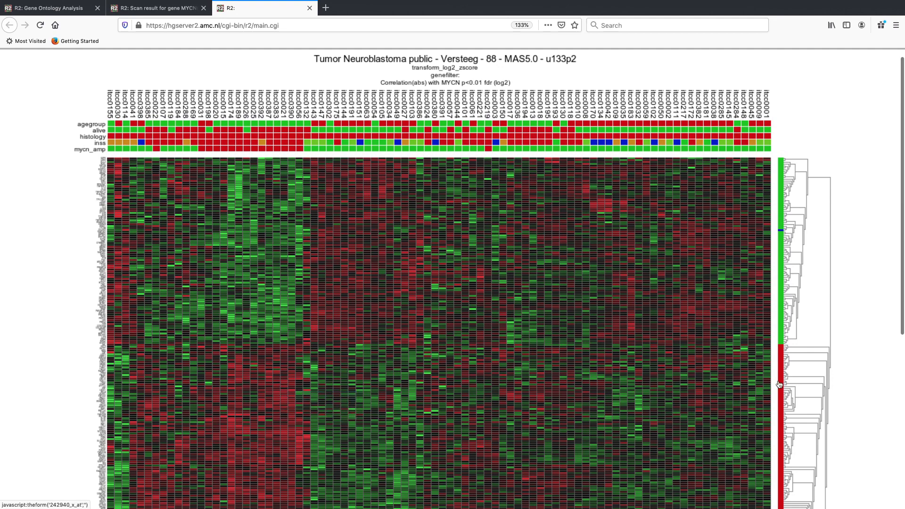
scroll(798, 380, down, 3)
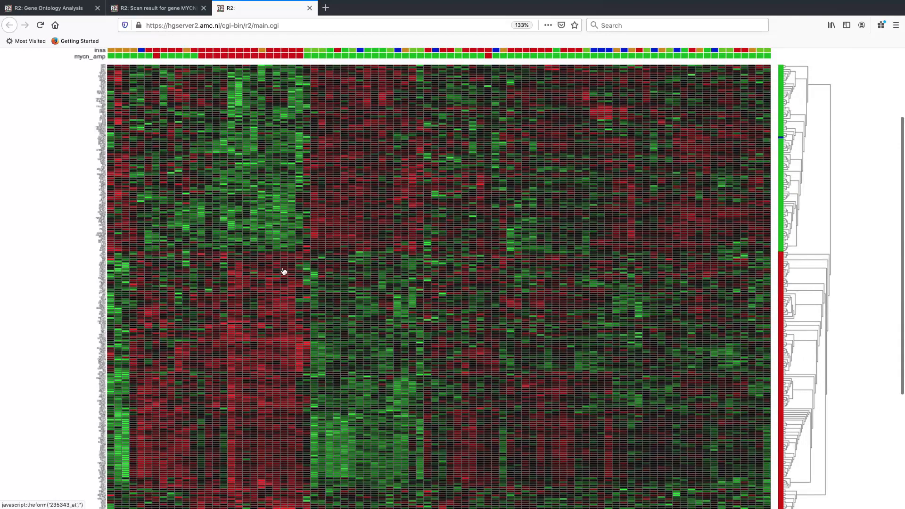
scroll(227, 393, up, 3)
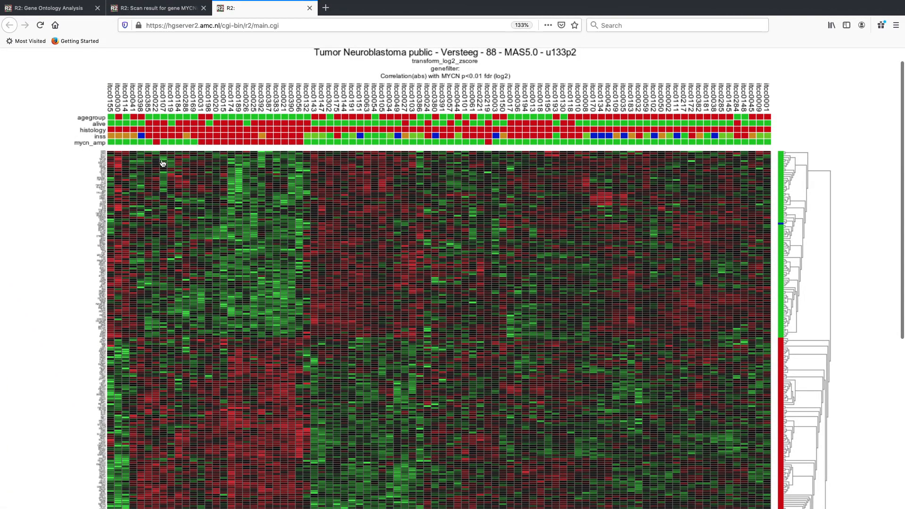
scroll(178, 169, down, 5)
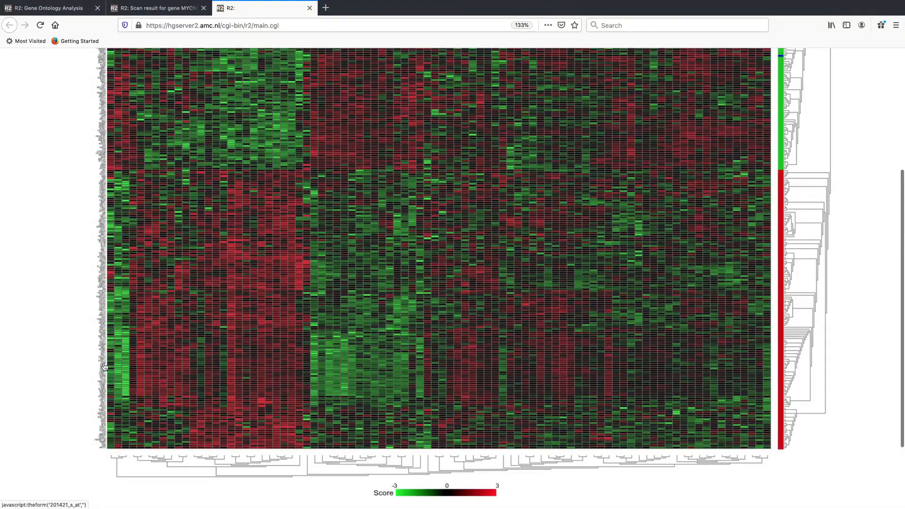
scroll(191, 392, up, 3)
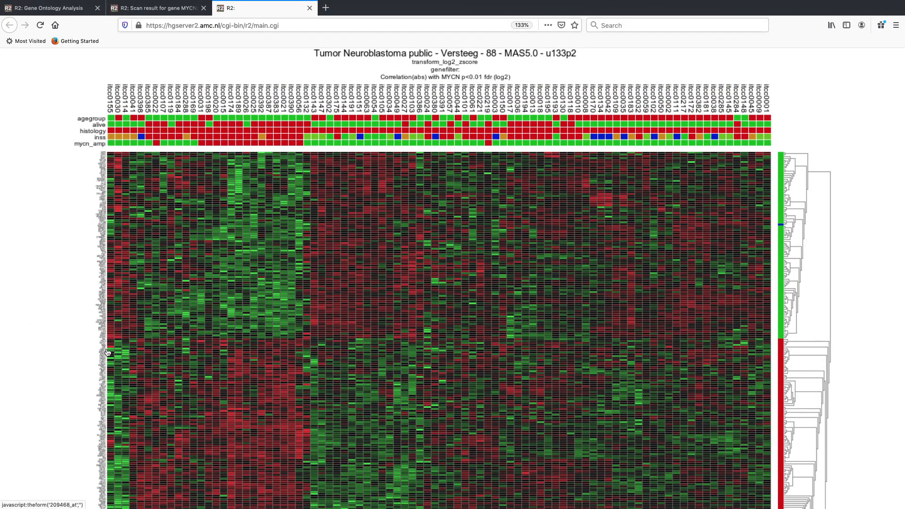
scroll(48, 344, down, 1)
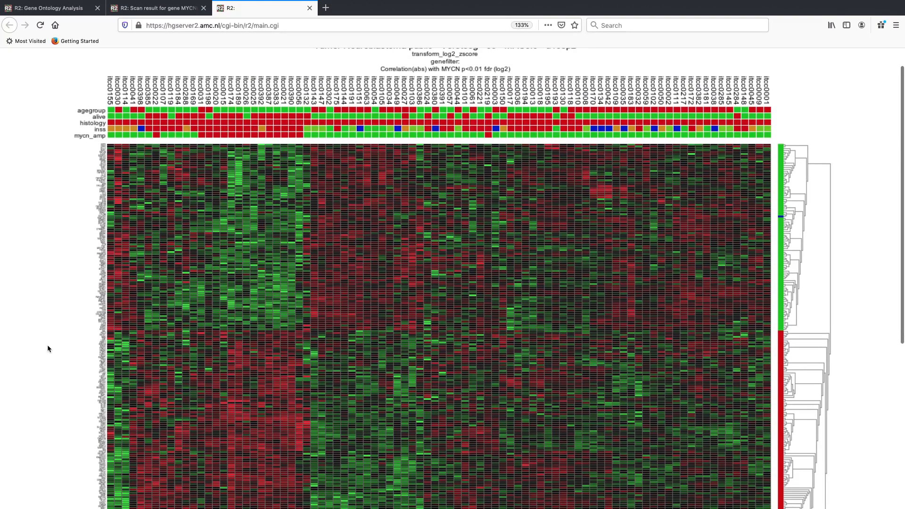
scroll(47, 344, up, 2)
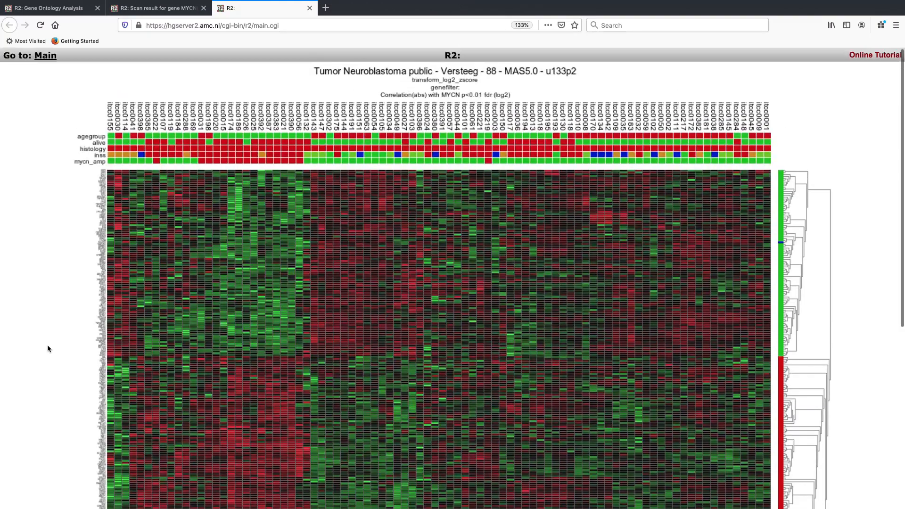
click(309, 8)
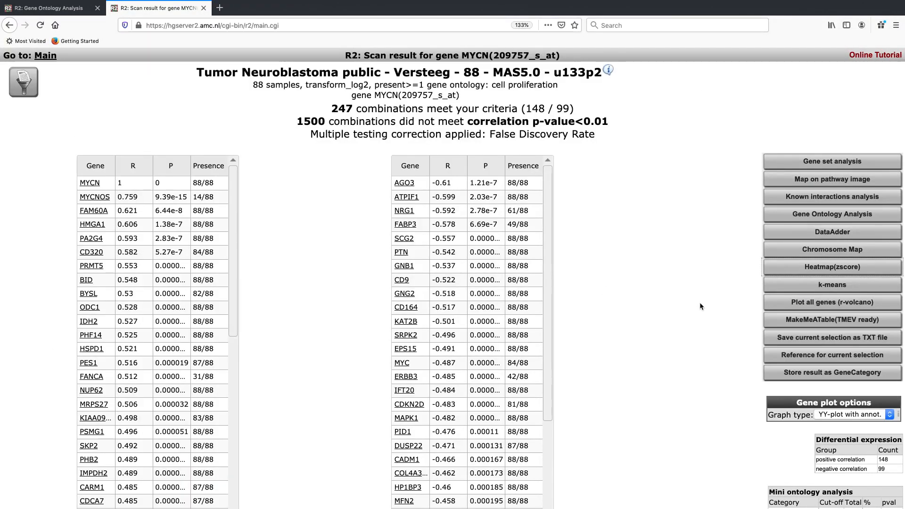